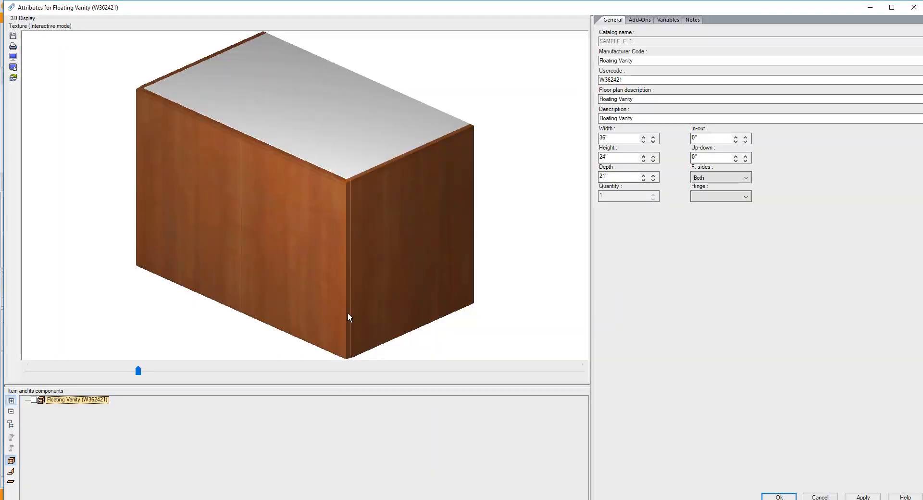
{"action": "mouse_move", "coordinate": [349, 314]}
{"action": "left_mouse_down"}
{"action": "mouse_move", "coordinate": [374, 319]}
{"action": "mouse_move", "coordinate": [394, 299]}
{"action": "mouse_move", "coordinate": [348, 311]}
{"action": "left_mouse_up"}
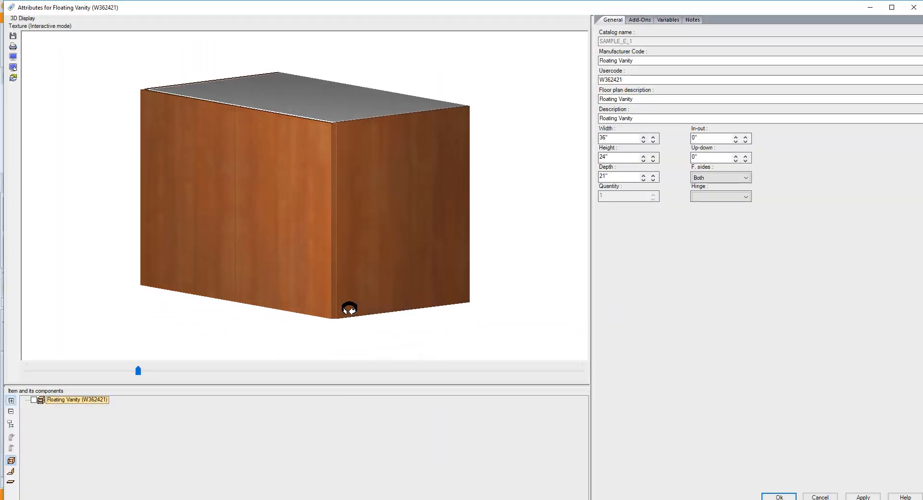
{"action": "left_click", "coordinate": [668, 20]}
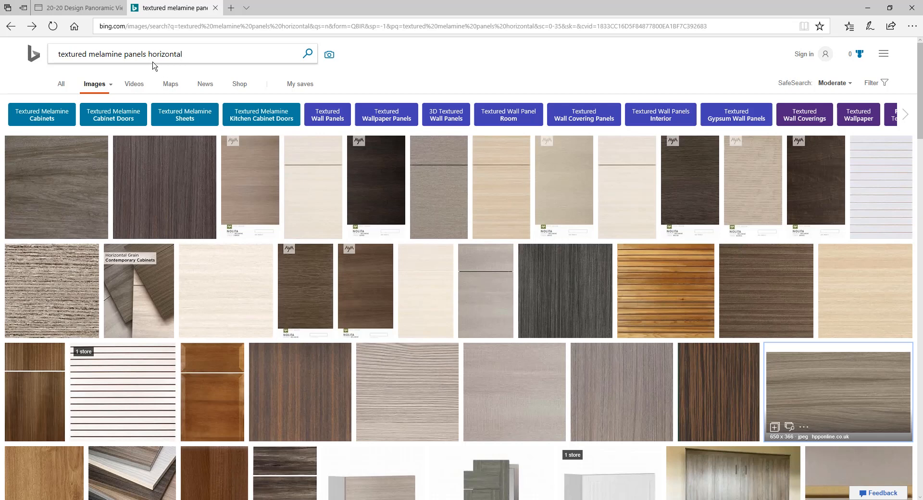
In the browser, save the 600 x 600 dark brown horizontal-grain panel image as New Name in the Textured Melamines folder.
{"action": "right_click", "coordinate": [747, 291]}
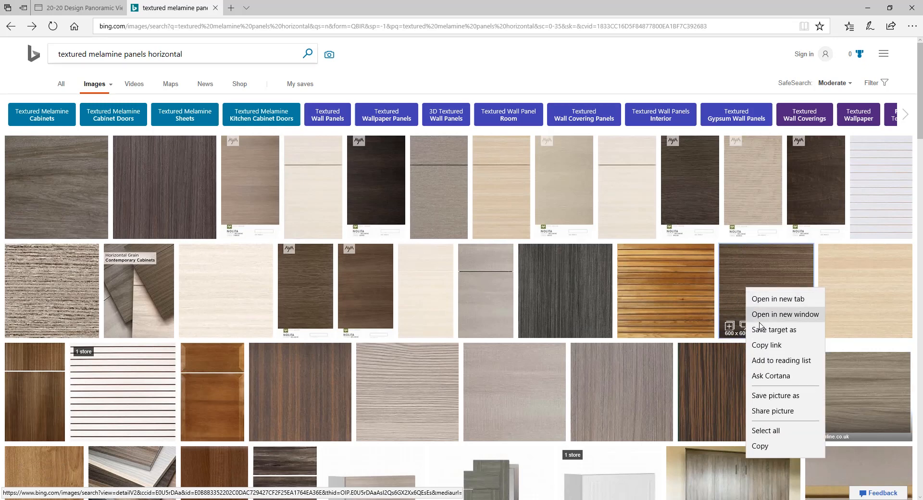
{"action": "left_click", "coordinate": [774, 395]}
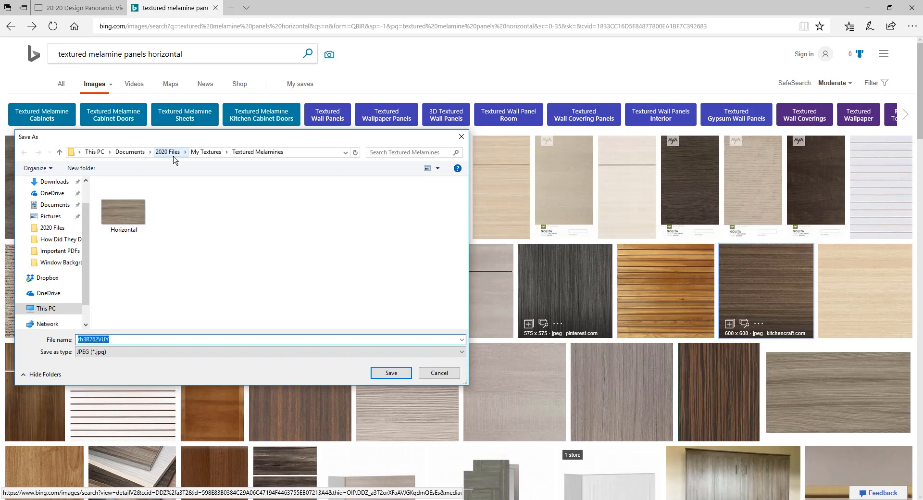
{"action": "left_click", "coordinate": [203, 152]}
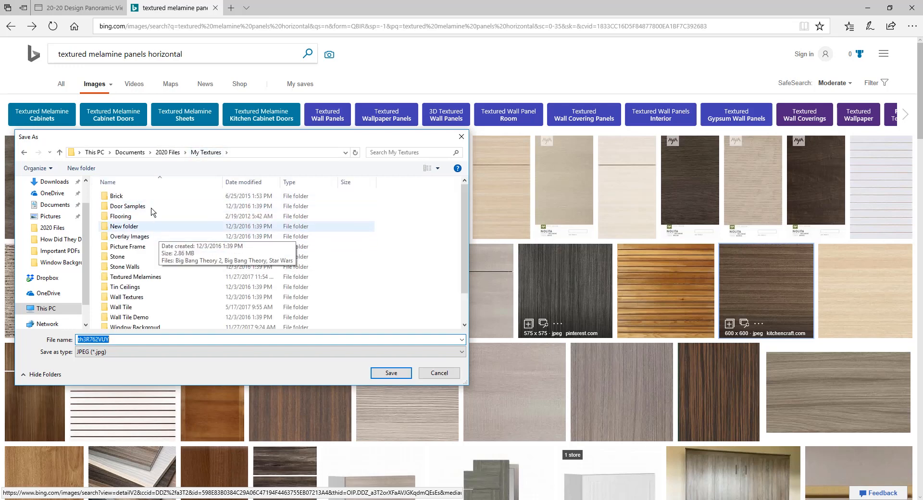
{"action": "double_click", "coordinate": [178, 277]}
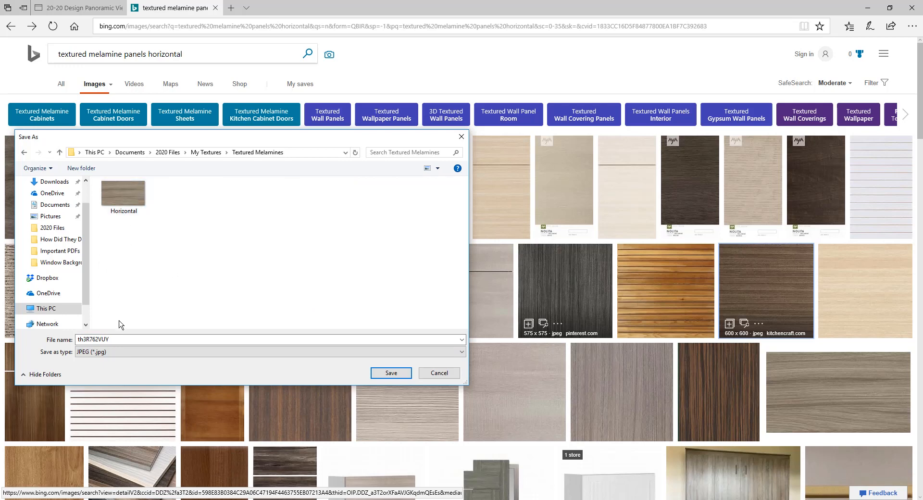
{"action": "double_click", "coordinate": [117, 340]}
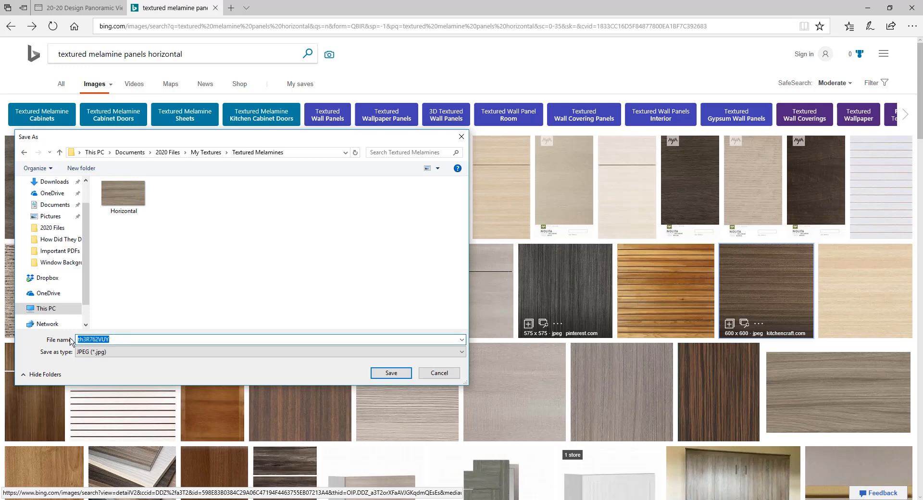
{"action": "type", "text": "New Name"}
{"action": "left_click", "coordinate": [391, 373]}
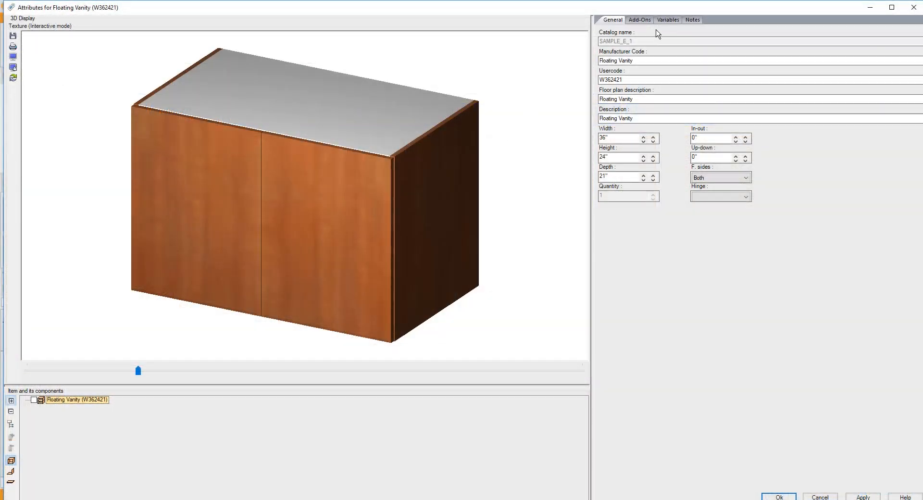
Back in 2020 Design, open the texture choices for the floating vanity's door texture and show the User Texture Library.
{"action": "left_click", "coordinate": [670, 22]}
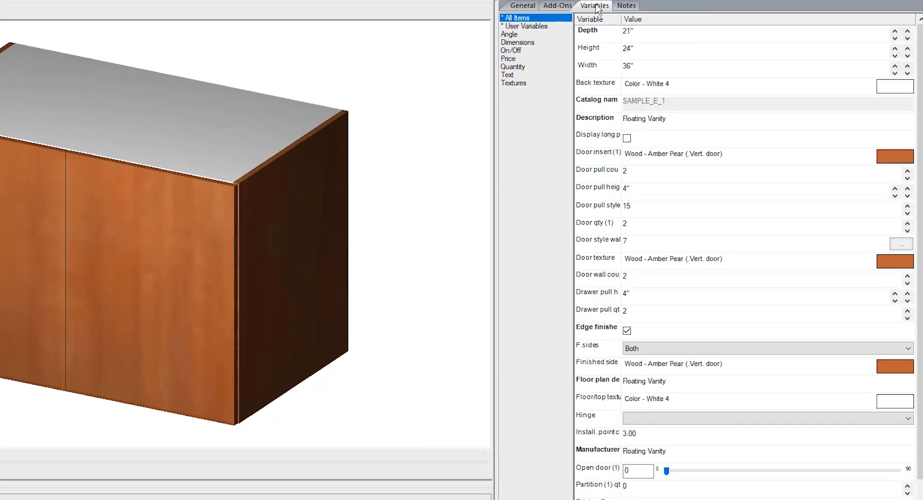
{"action": "left_click", "coordinate": [532, 84]}
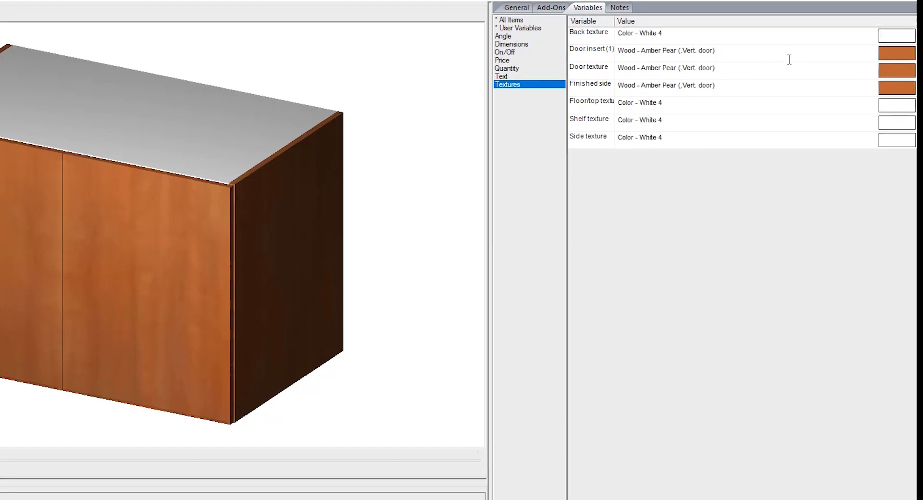
{"action": "left_click", "coordinate": [907, 77]}
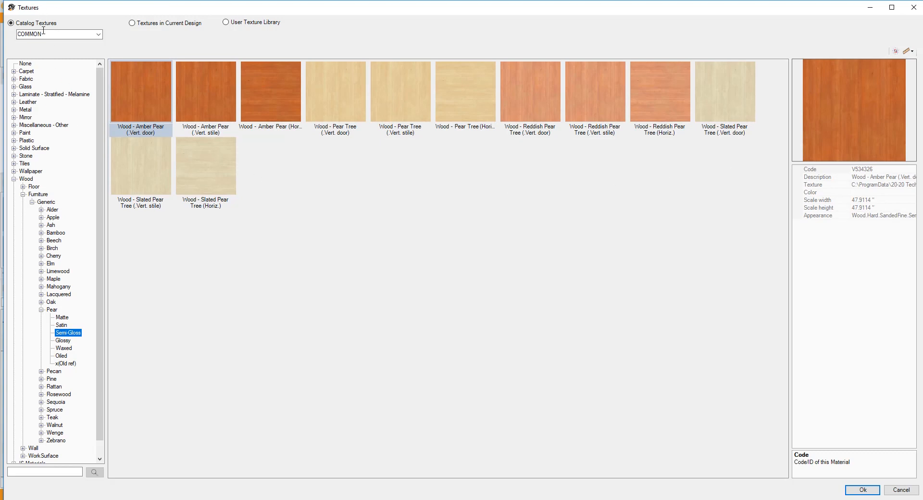
{"action": "left_click", "coordinate": [132, 24]}
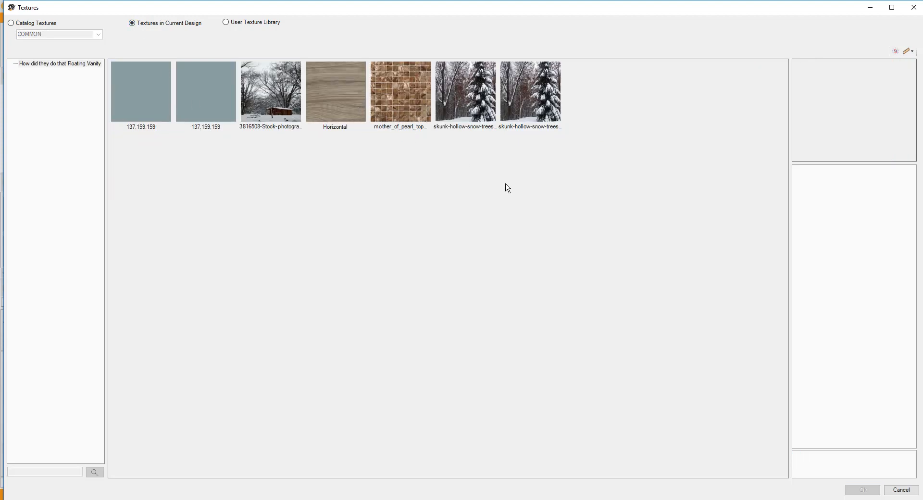
{"action": "left_click", "coordinate": [225, 23]}
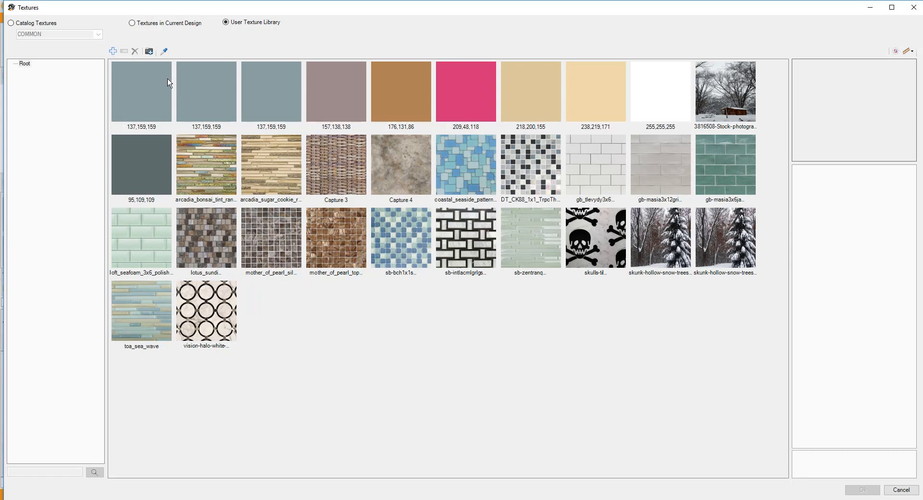
Add the Horizontal image from the Textured Melamines folder to the user texture library.
{"action": "left_click", "coordinate": [149, 51]}
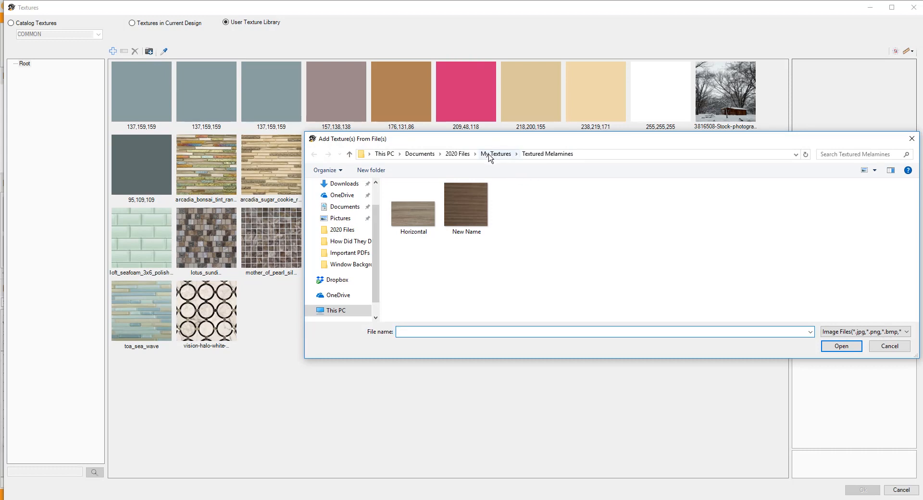
{"action": "left_click", "coordinate": [416, 212]}
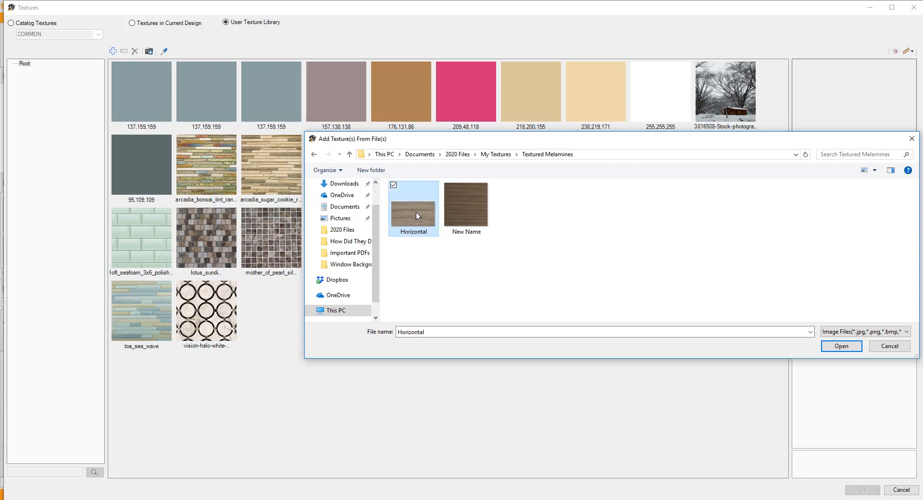
{"action": "left_click", "coordinate": [841, 346]}
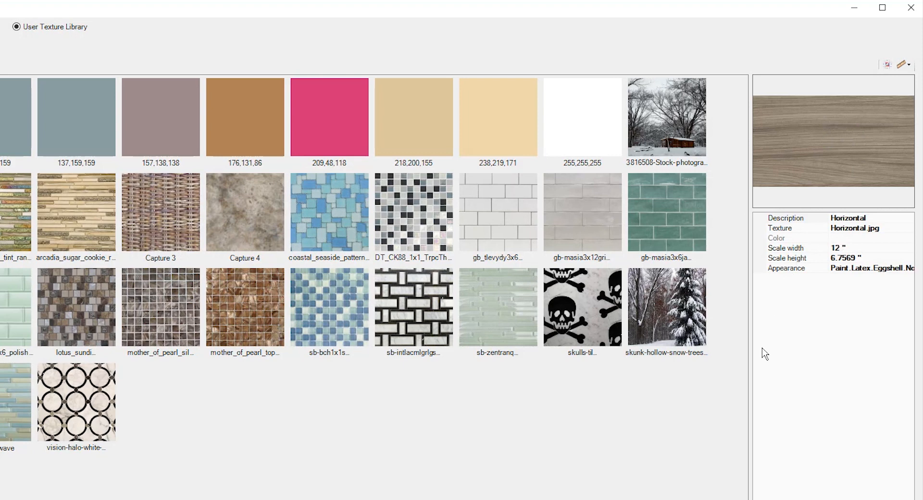
{"action": "left_click", "coordinate": [845, 268]}
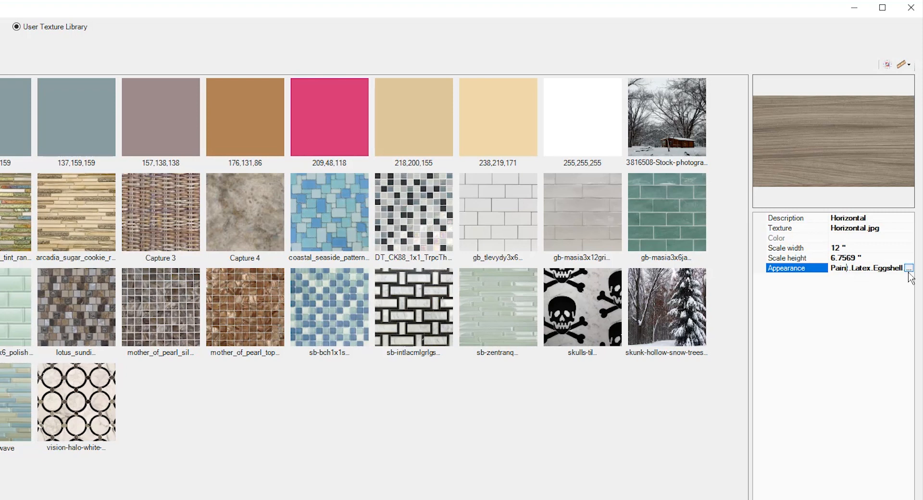
{"action": "left_click", "coordinate": [909, 269]}
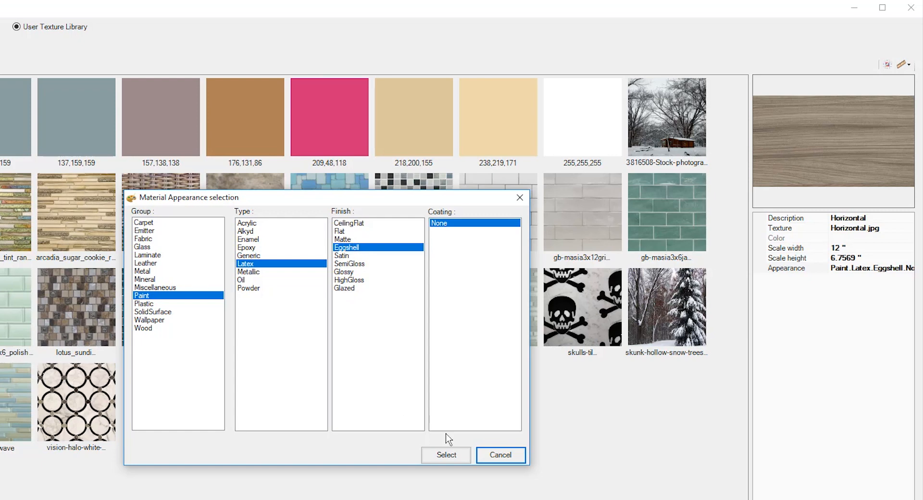
{"action": "left_click", "coordinate": [501, 454]}
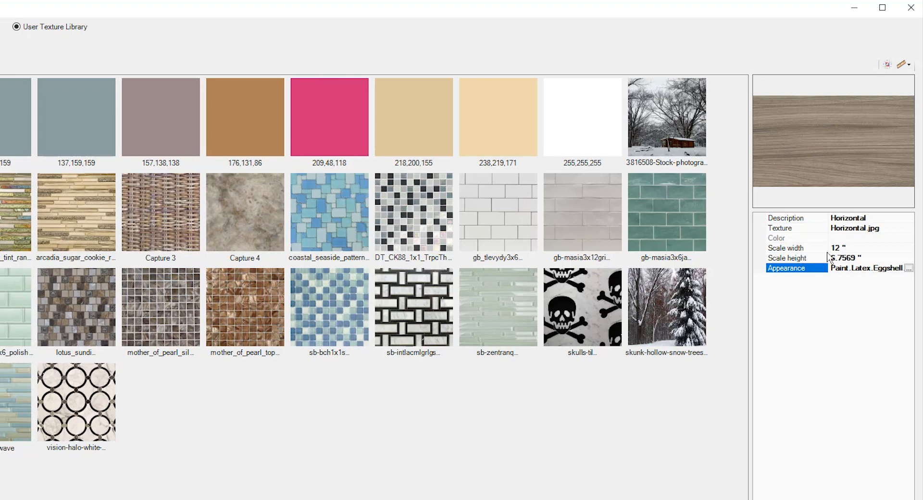
Set the Horizontal texture's scale width to 48 inches and assign it as the vanity's door texture.
{"action": "left_click", "coordinate": [853, 248]}
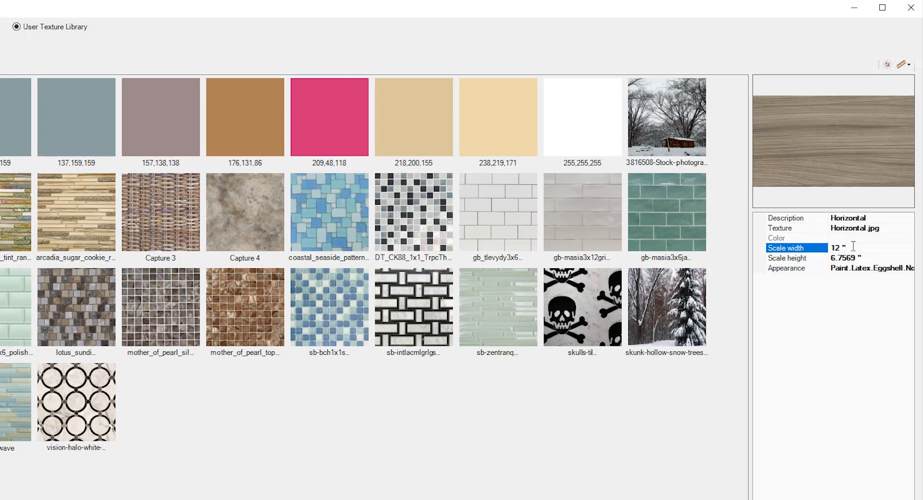
{"action": "left_click_drag", "start_coordinate": [854, 249], "coordinate": [827, 249]}
{"action": "type", "text": "48"}
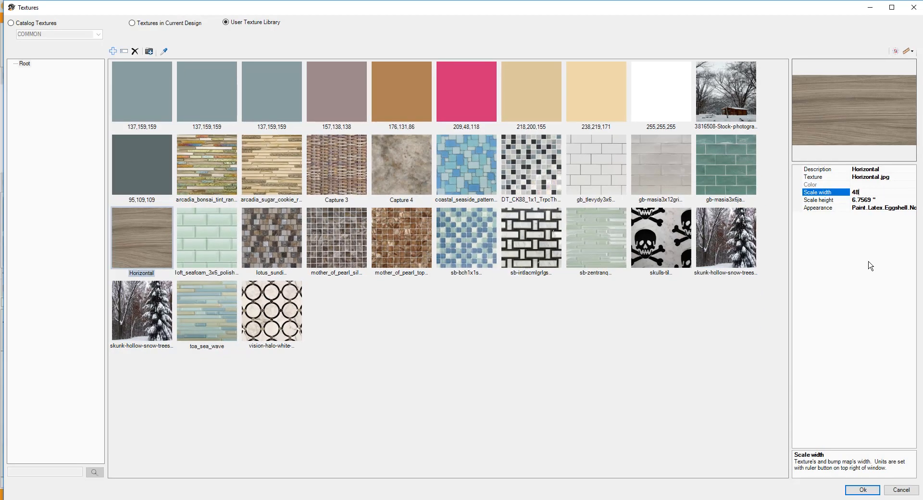
{"action": "left_click", "coordinate": [866, 491]}
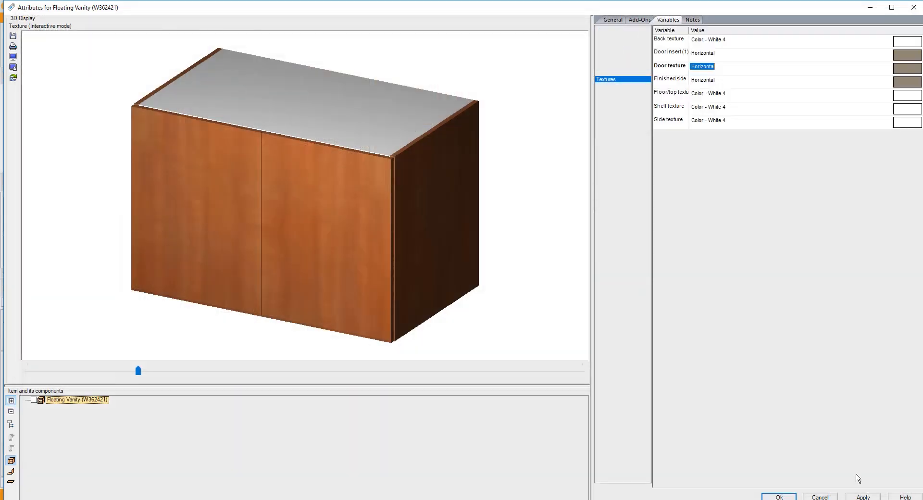
{"action": "mouse_move", "coordinate": [331, 286]}
{"action": "left_mouse_down"}
{"action": "mouse_move", "coordinate": [386, 282]}
{"action": "mouse_move", "coordinate": [361, 289]}
{"action": "mouse_move", "coordinate": [336, 267]}
{"action": "mouse_move", "coordinate": [350, 287]}
{"action": "left_mouse_up"}
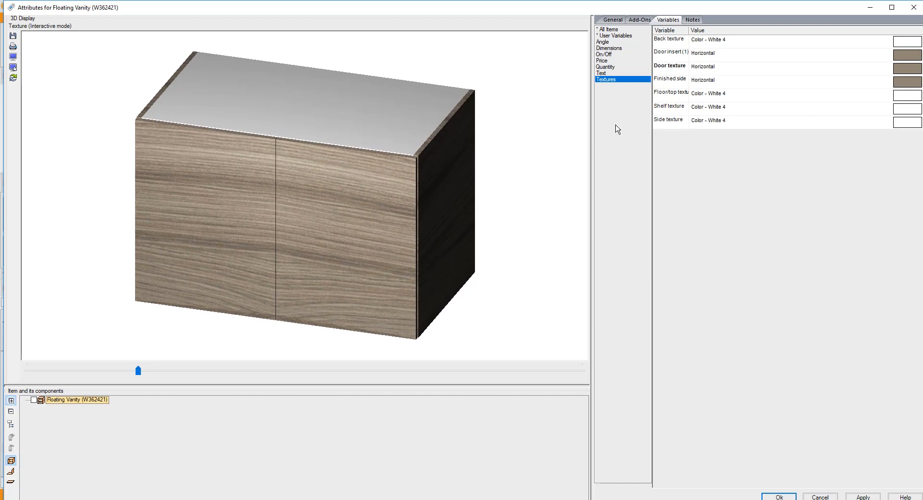
Assign the Horizontal texture from the user texture library to the vanity's floor/top texture.
{"action": "left_click", "coordinate": [907, 96]}
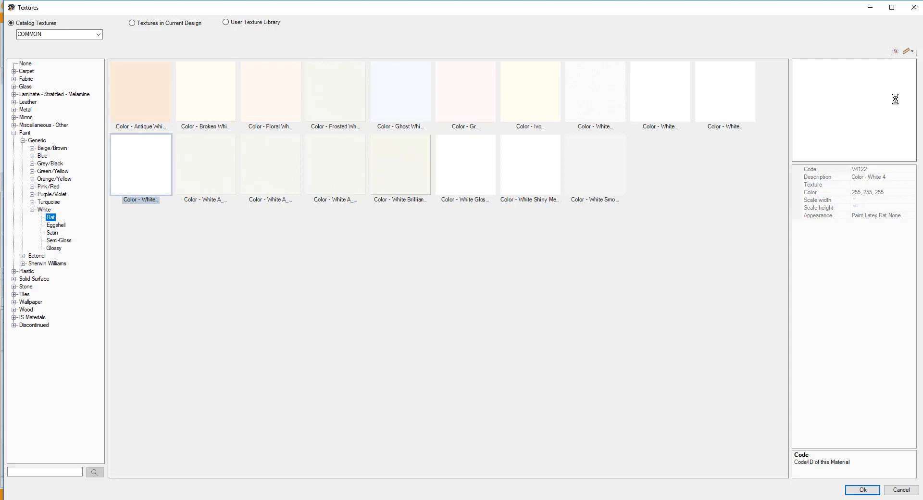
{"action": "left_click", "coordinate": [225, 23]}
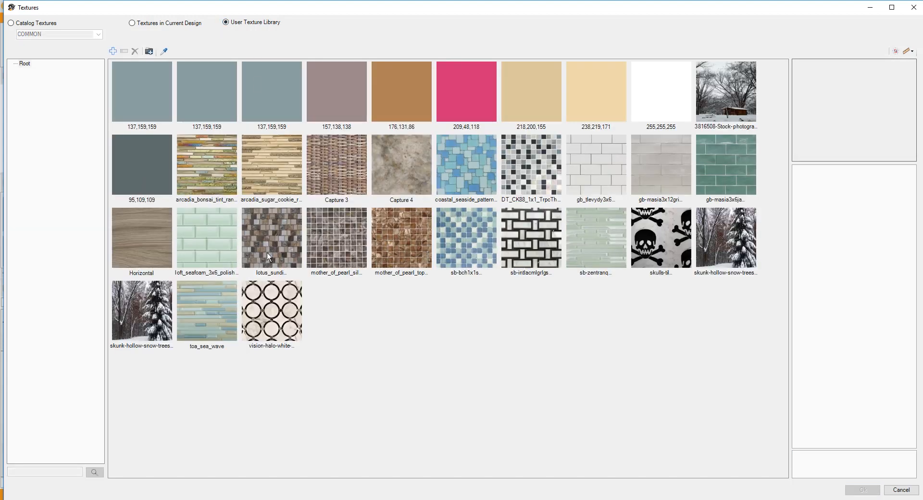
{"action": "left_click", "coordinate": [145, 240]}
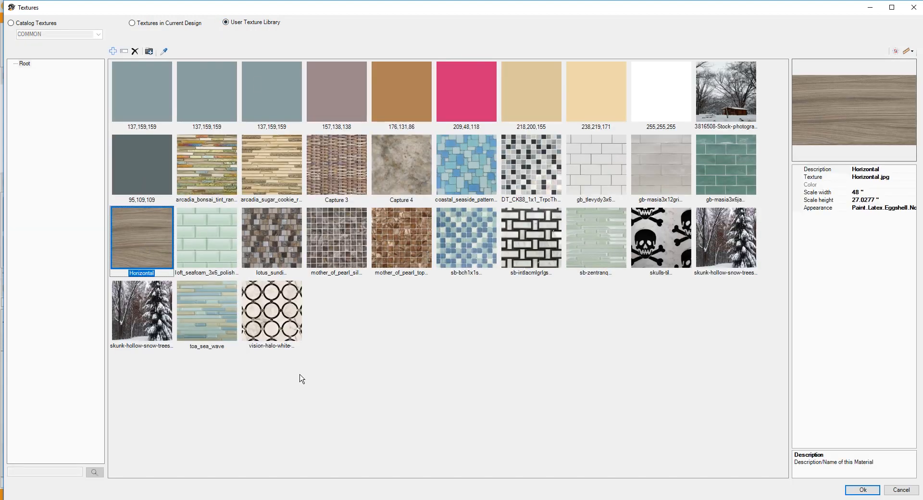
{"action": "left_click", "coordinate": [863, 490]}
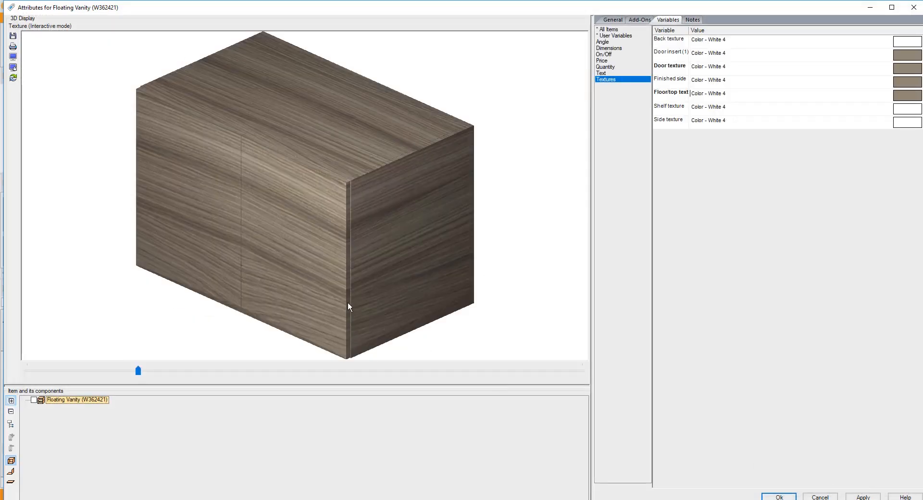
{"action": "mouse_move", "coordinate": [348, 306]}
{"action": "left_mouse_down"}
{"action": "mouse_move", "coordinate": [373, 255]}
{"action": "mouse_move", "coordinate": [363, 308]}
{"action": "left_mouse_up"}
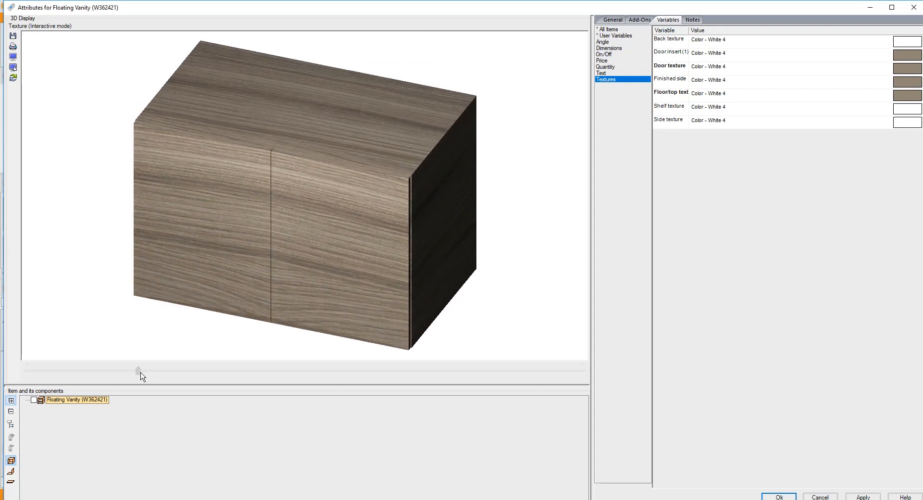
{"action": "left_click_drag", "start_coordinate": [141, 374], "coordinate": [277, 360]}
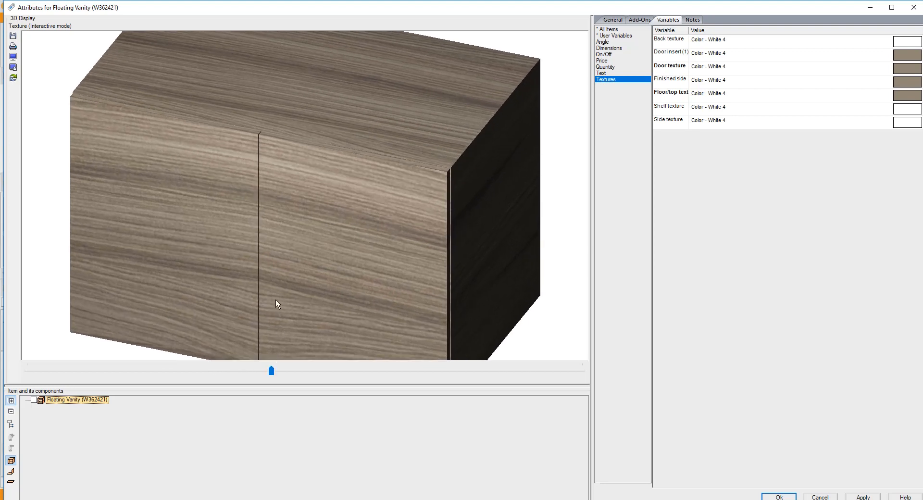
{"action": "mouse_move", "coordinate": [276, 300]}
{"action": "left_mouse_down"}
{"action": "mouse_move", "coordinate": [311, 282]}
{"action": "mouse_move", "coordinate": [276, 287]}
{"action": "left_mouse_up"}
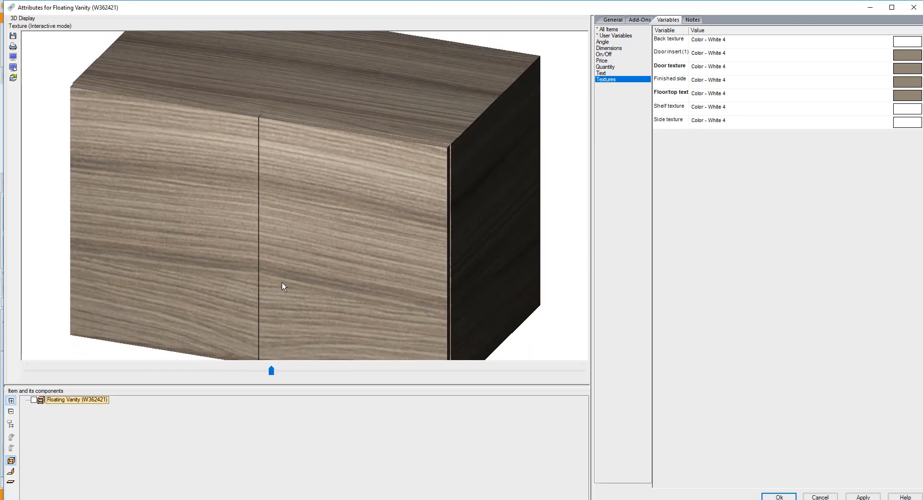